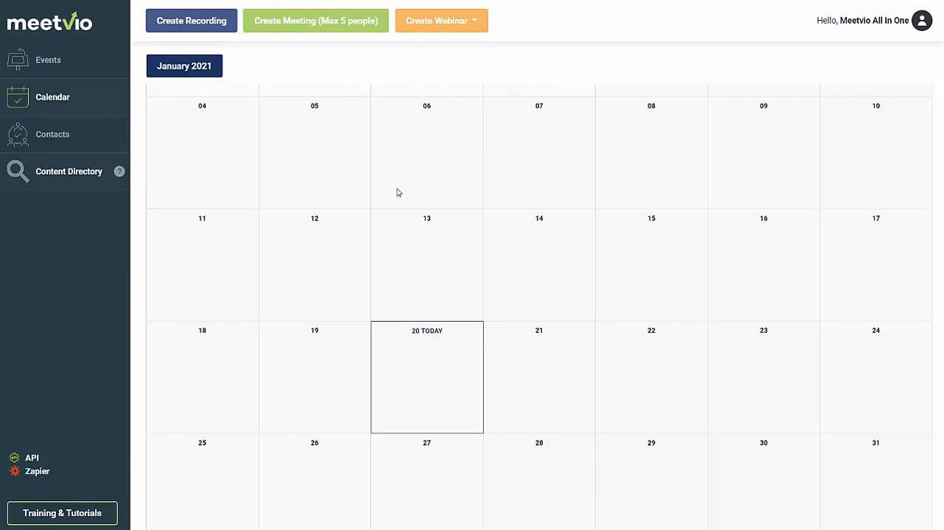
Start creating a new live webinar and title it "LIVE - Meetvio Early Bird".
{"action": "left_click", "coordinate": [440, 32]}
{"action": "left_click", "coordinate": [439, 47]}
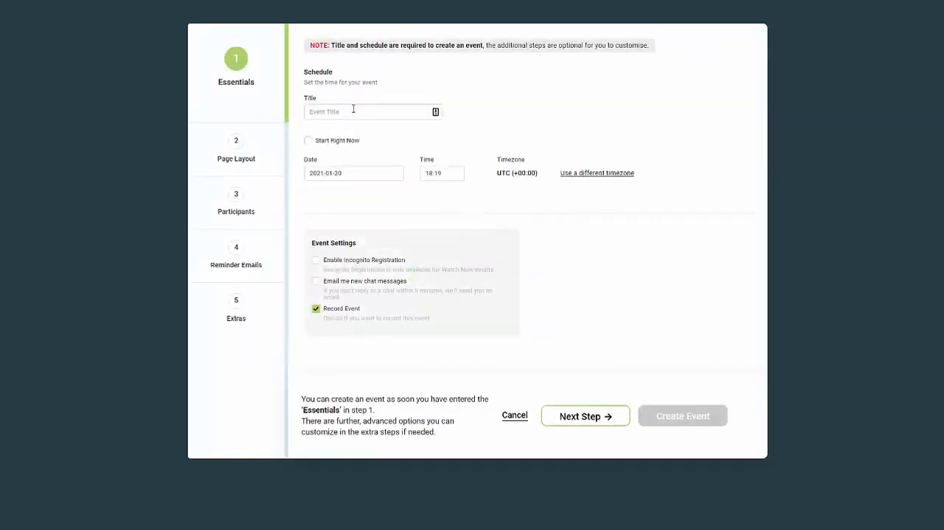
{"action": "left_click", "coordinate": [354, 109]}
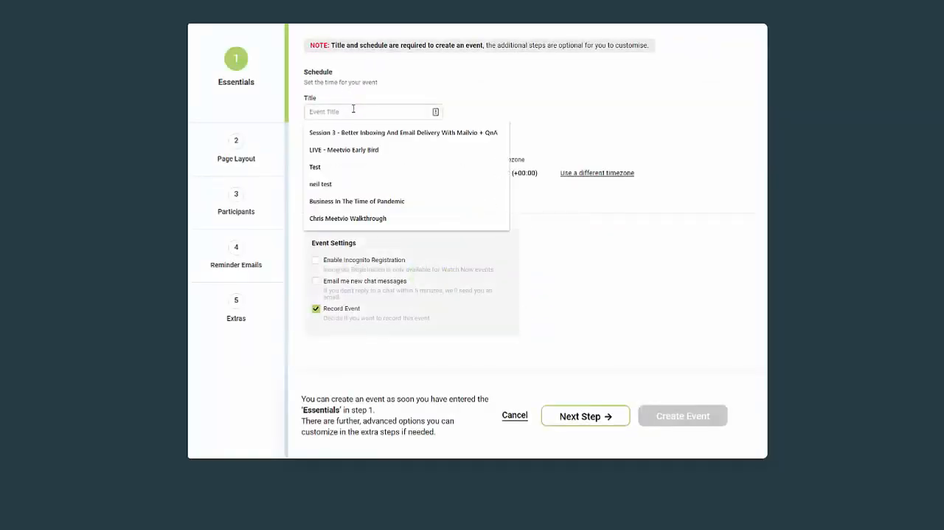
{"action": "left_click", "coordinate": [345, 149]}
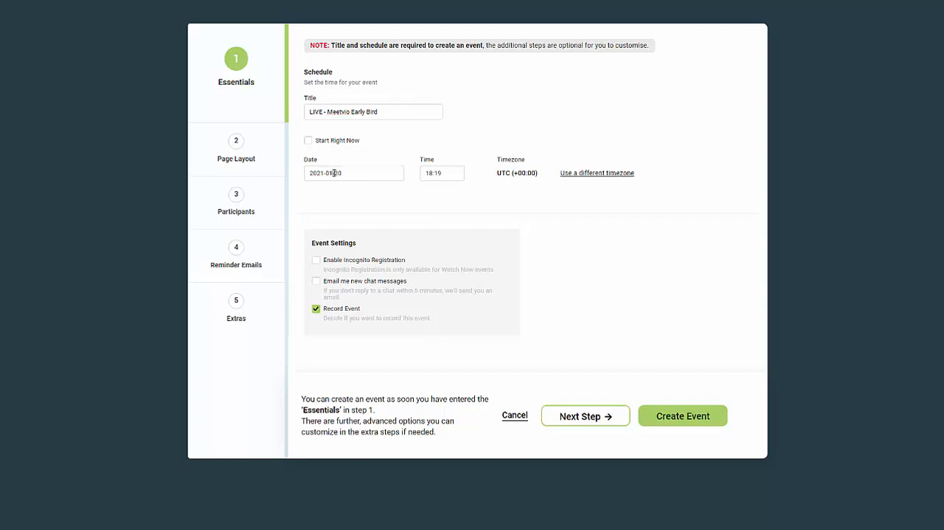
Schedule the webinar for 2021-01-21 at 18:00.
{"action": "left_click", "coordinate": [334, 172]}
{"action": "left_click", "coordinate": [379, 271]}
{"action": "left_click", "coordinate": [432, 175]}
{"action": "left_click", "coordinate": [512, 228]}
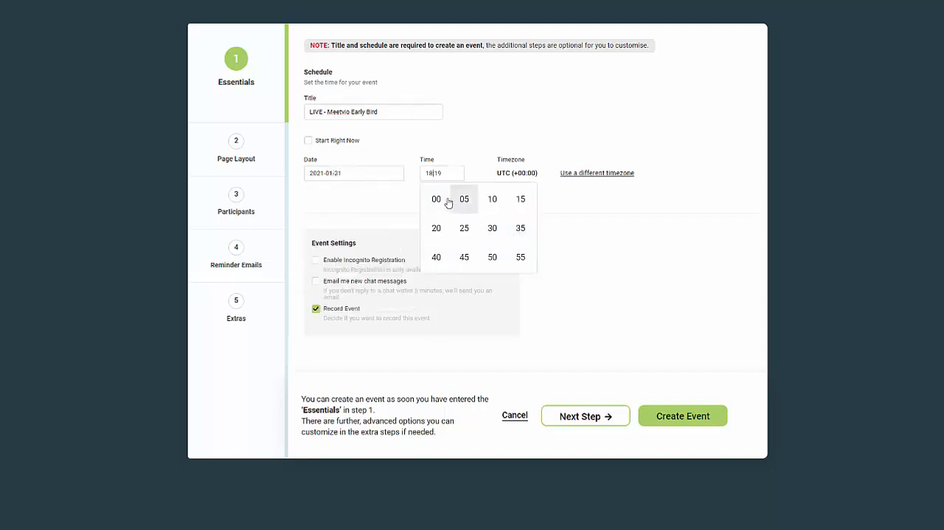
{"action": "left_click", "coordinate": [438, 199]}
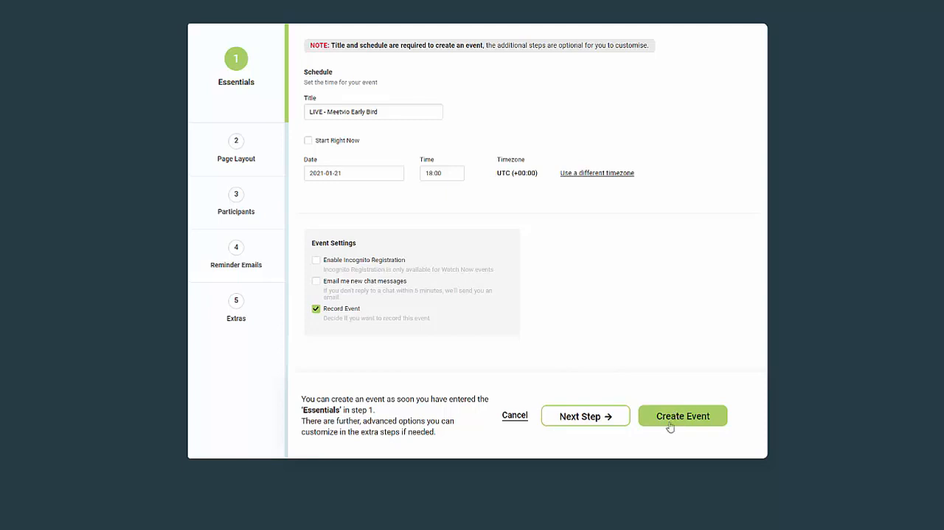
Open the custom page layout of the webinar for editing and look over its design and form options.
{"action": "left_click", "coordinate": [270, 152]}
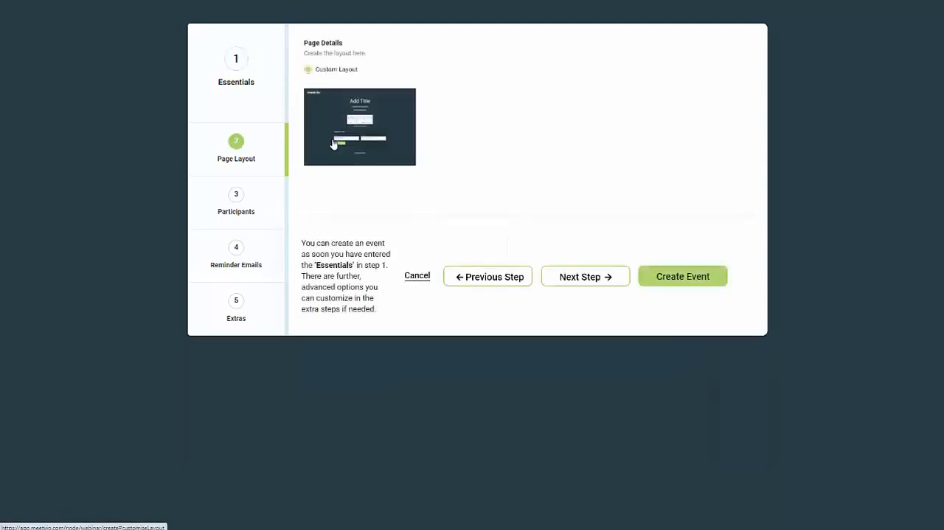
{"action": "left_click", "coordinate": [361, 141]}
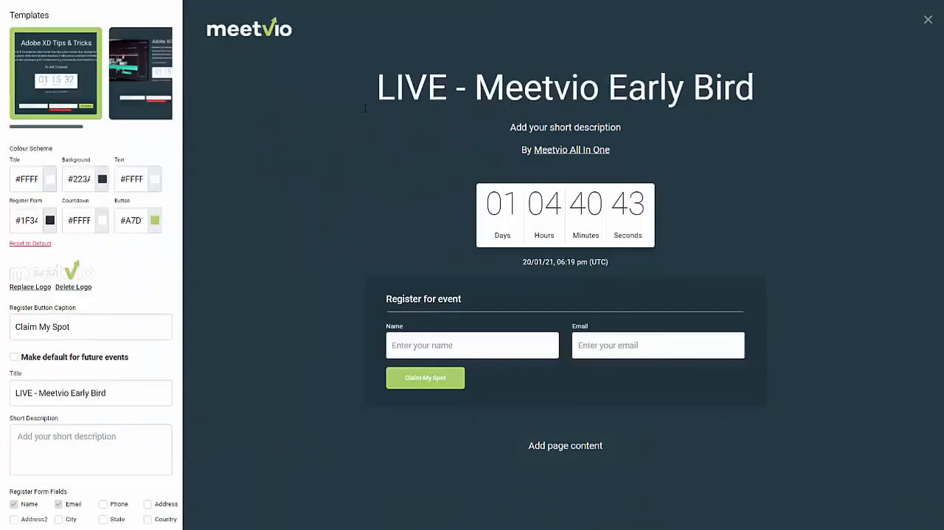
{"action": "scroll", "coordinate": [95, 319], "scroll_direction": "down", "scroll_amount": 4}
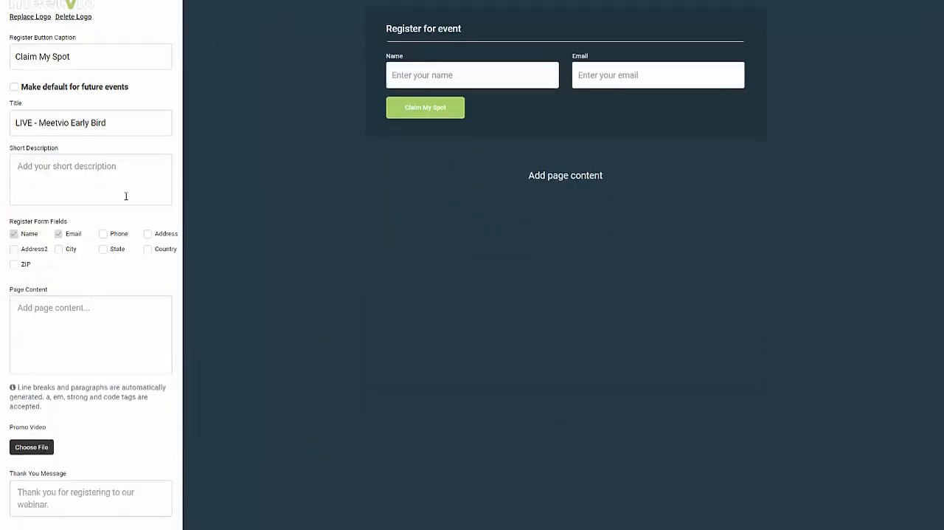
{"action": "scroll", "coordinate": [143, 240], "scroll_direction": "down", "scroll_amount": 2}
{"action": "scroll", "coordinate": [143, 244], "scroll_direction": "up", "scroll_amount": 6}
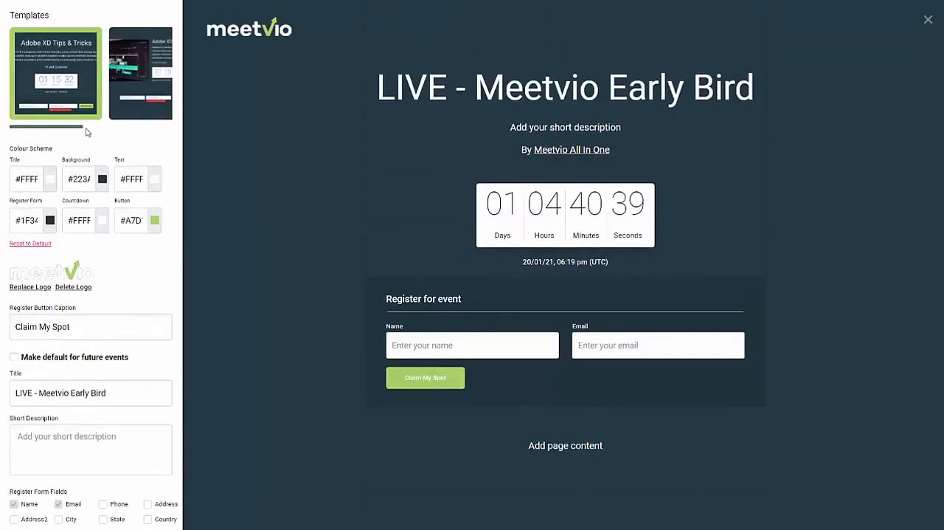
Try the registration page template with a wide banner image above the title and countdown.
{"action": "left_click_drag", "start_coordinate": [86, 132], "coordinate": [156, 133]}
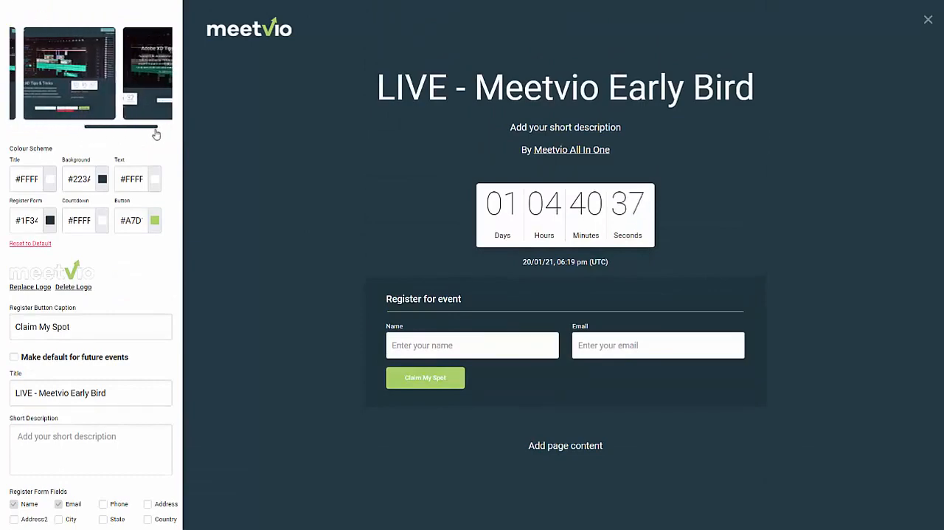
{"action": "left_click", "coordinate": [77, 74]}
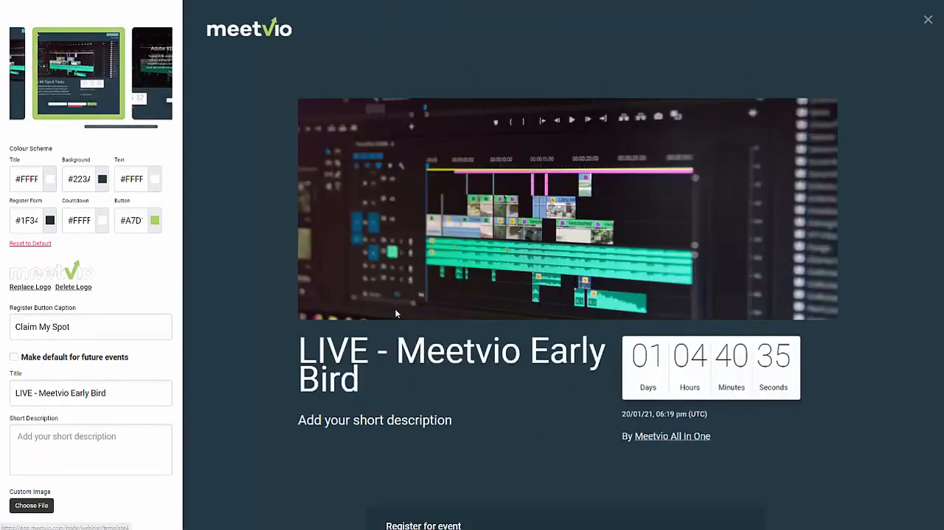
{"action": "scroll", "coordinate": [395, 308], "scroll_direction": "down", "scroll_amount": 3}
{"action": "scroll", "coordinate": [520, 306], "scroll_direction": "up", "scroll_amount": 3}
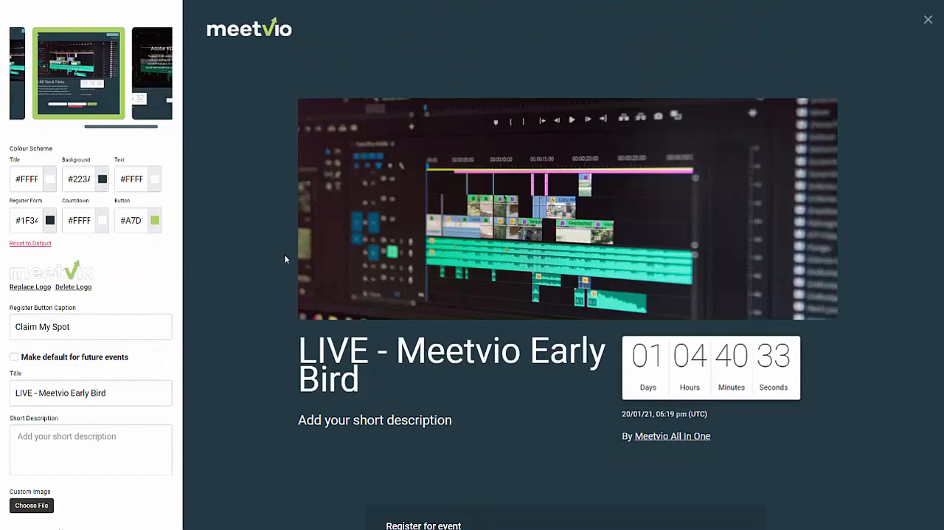
Apply the template with the title overlaid on the banner image and save the page layout.
{"action": "left_click", "coordinate": [152, 74]}
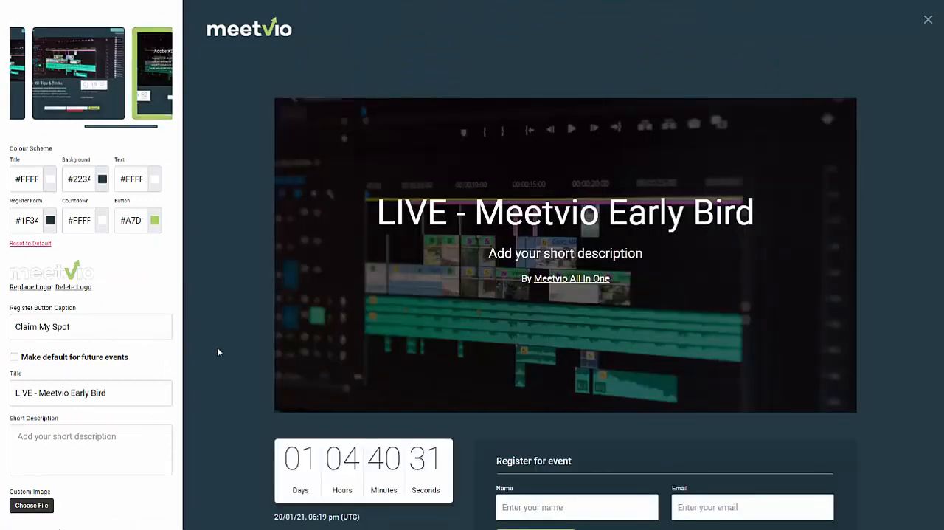
{"action": "scroll", "coordinate": [218, 351], "scroll_direction": "down", "scroll_amount": 6}
{"action": "left_click", "coordinate": [129, 508]}
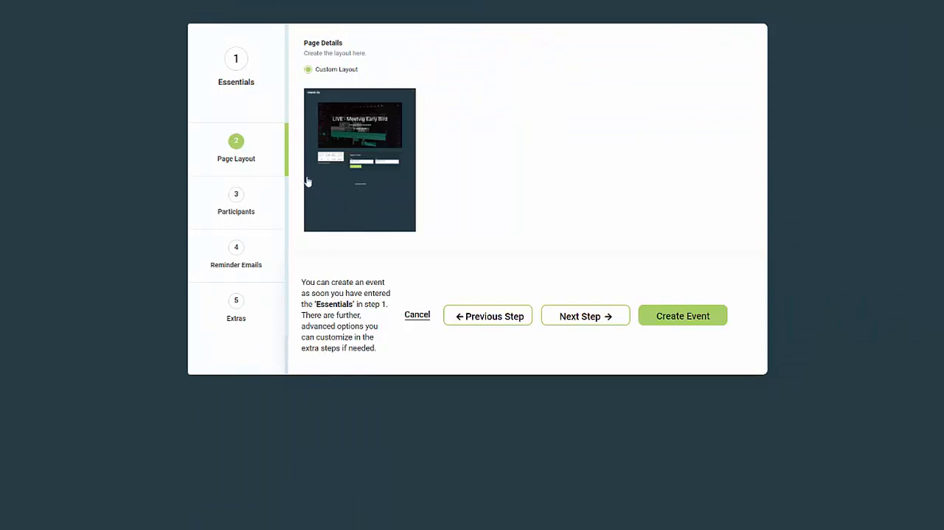
Examine the webinar's chat and participant invitation settings and its reminder emails.
{"action": "left_click", "coordinate": [250, 202]}
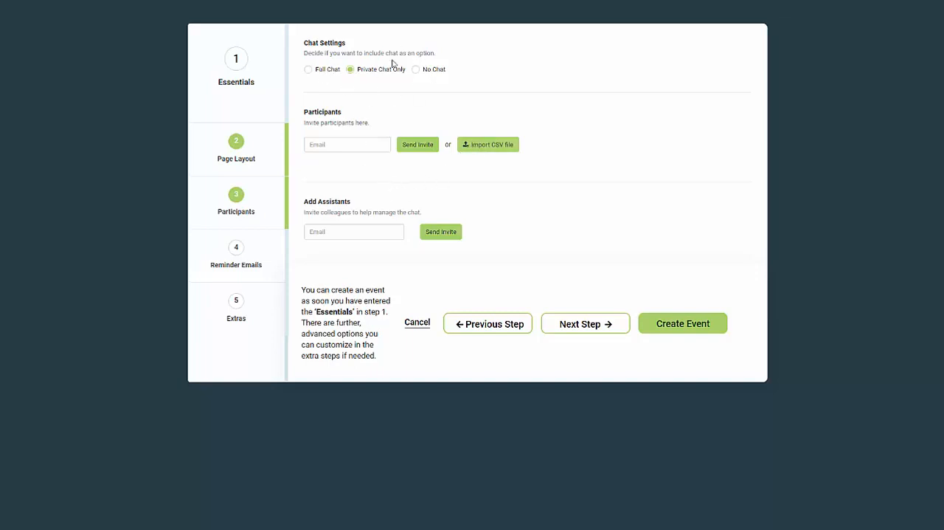
{"action": "left_click", "coordinate": [237, 265]}
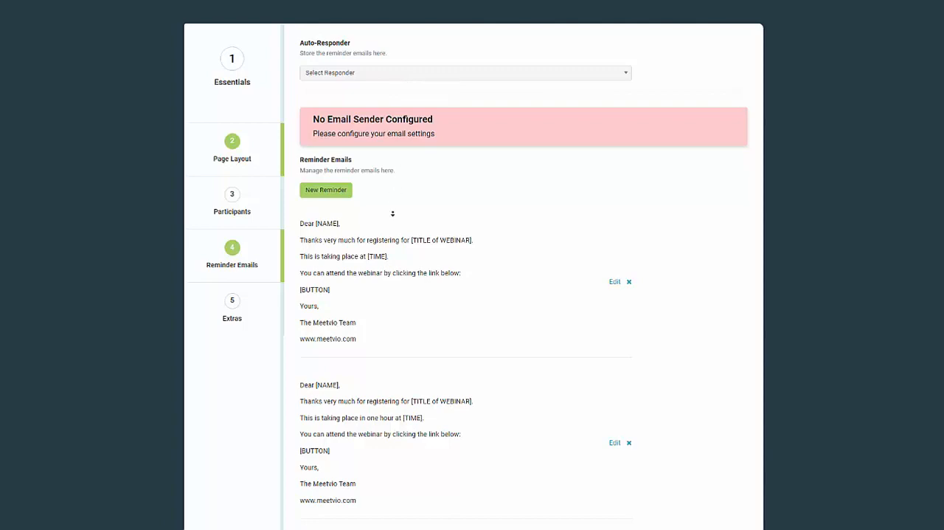
{"action": "scroll", "coordinate": [388, 229], "scroll_direction": "down", "scroll_amount": 8}
{"action": "scroll", "coordinate": [387, 237], "scroll_direction": "up", "scroll_amount": 8}
{"action": "scroll", "coordinate": [386, 236], "scroll_direction": "down", "scroll_amount": 8}
{"action": "scroll", "coordinate": [386, 236], "scroll_direction": "up", "scroll_amount": 8}
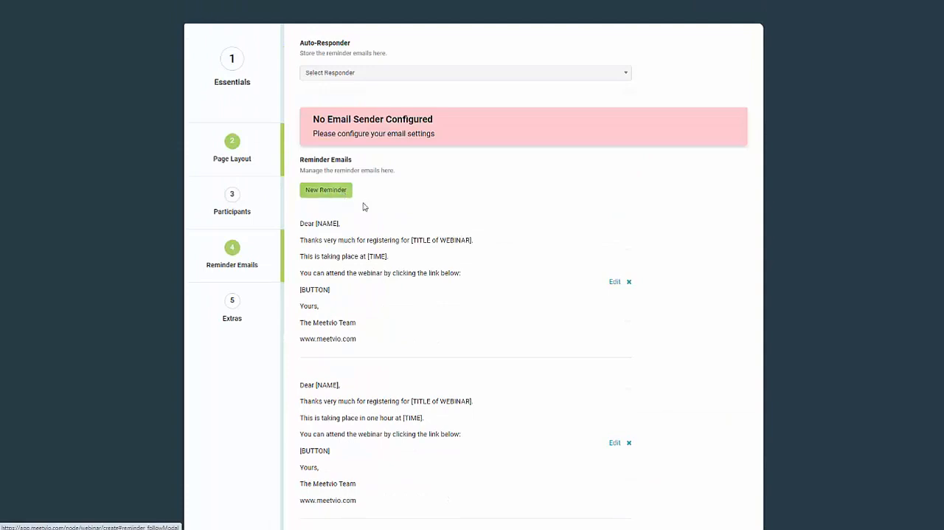
Go through to the webinar's extra settings and create the event.
{"action": "left_click", "coordinate": [264, 305]}
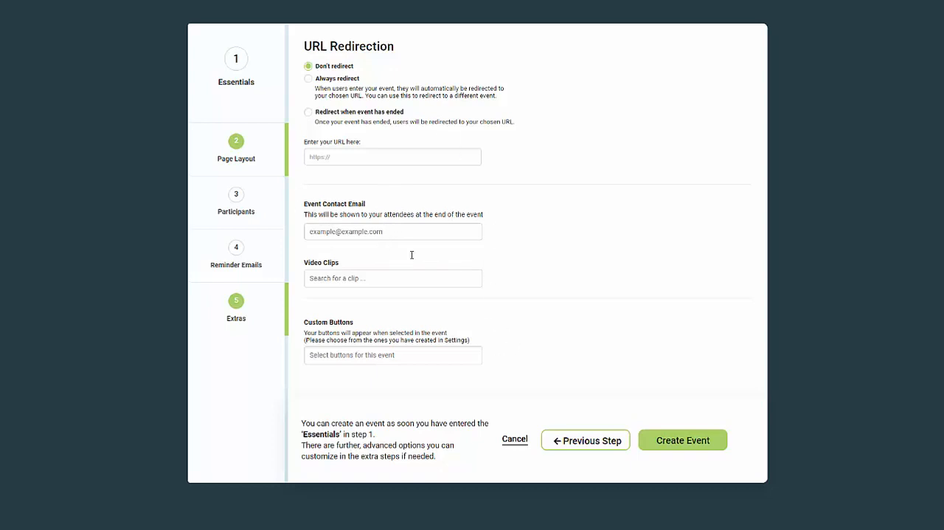
{"action": "left_click", "coordinate": [683, 441]}
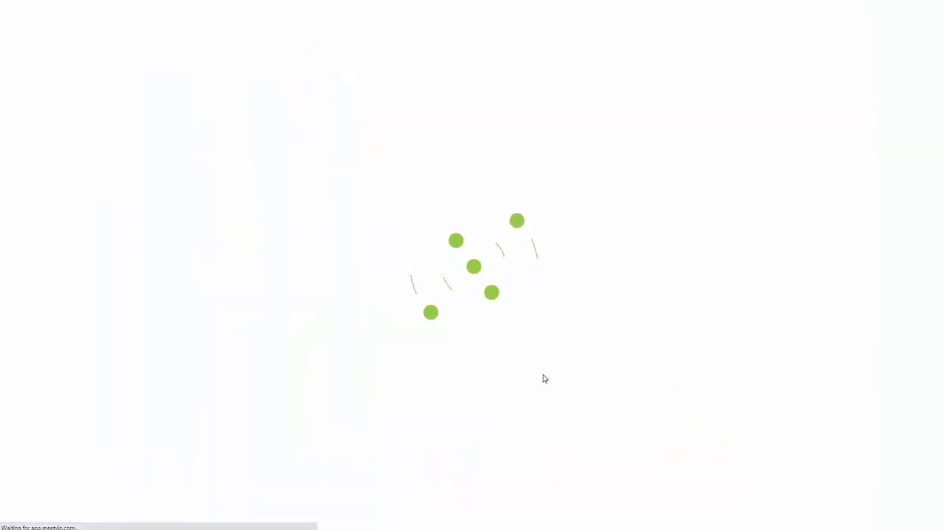
Enter the chat and event room of the January 21 webinar from the calendar and view its attendee management.
{"action": "scroll", "coordinate": [545, 380], "scroll_direction": "down", "scroll_amount": 2}
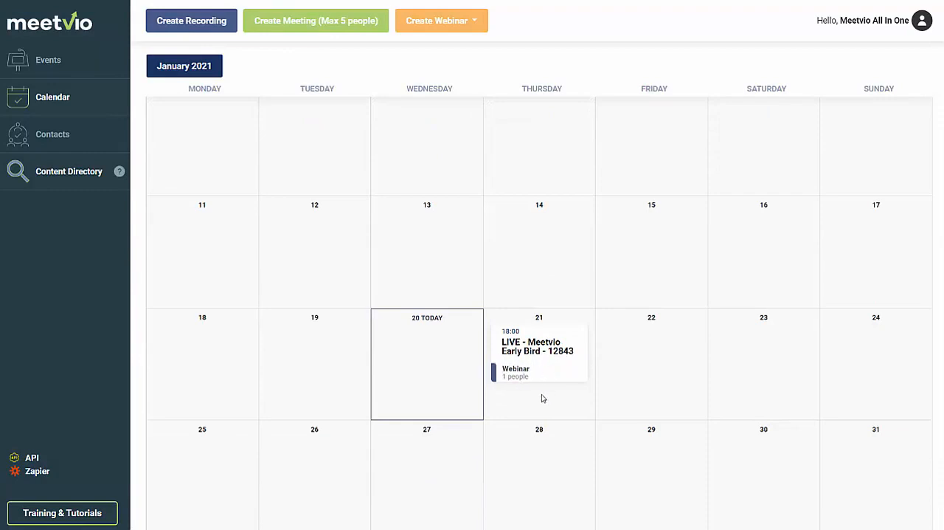
{"action": "left_click", "coordinate": [519, 373]}
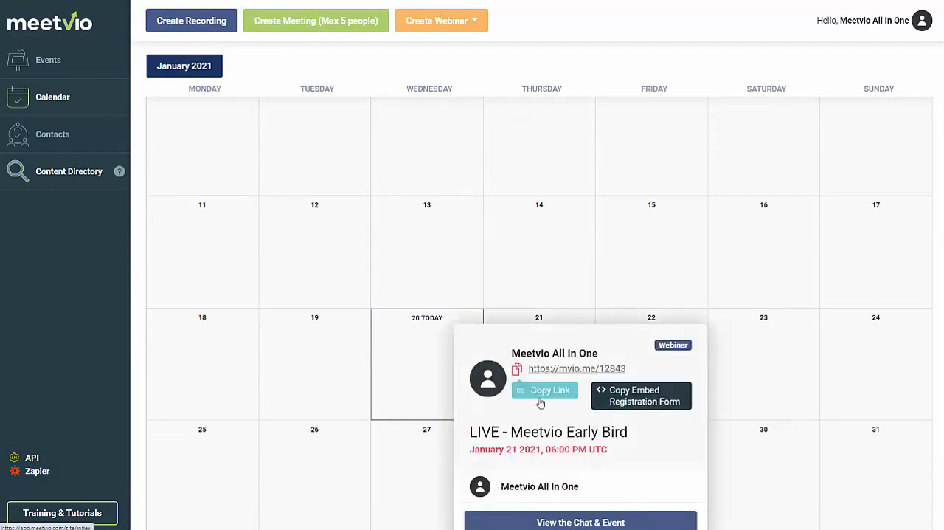
{"action": "scroll", "coordinate": [542, 404], "scroll_direction": "down", "scroll_amount": 1}
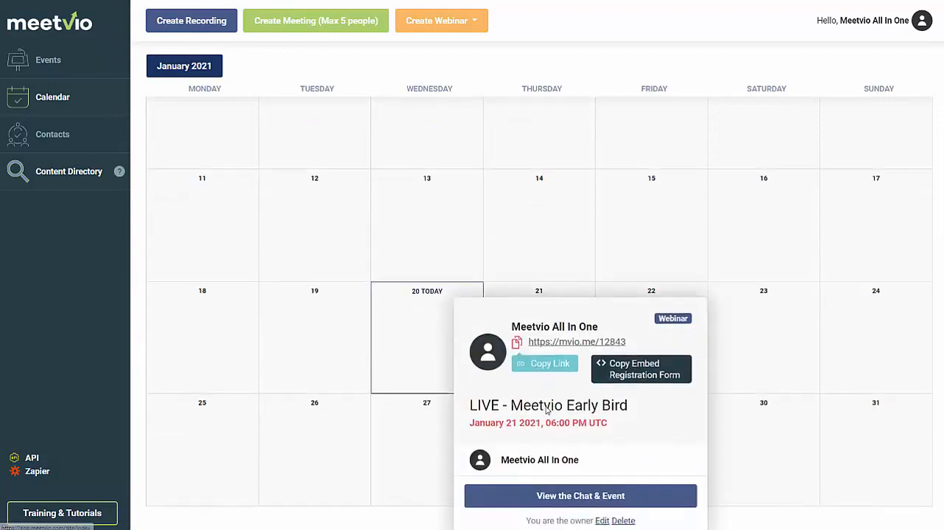
{"action": "left_click", "coordinate": [601, 498]}
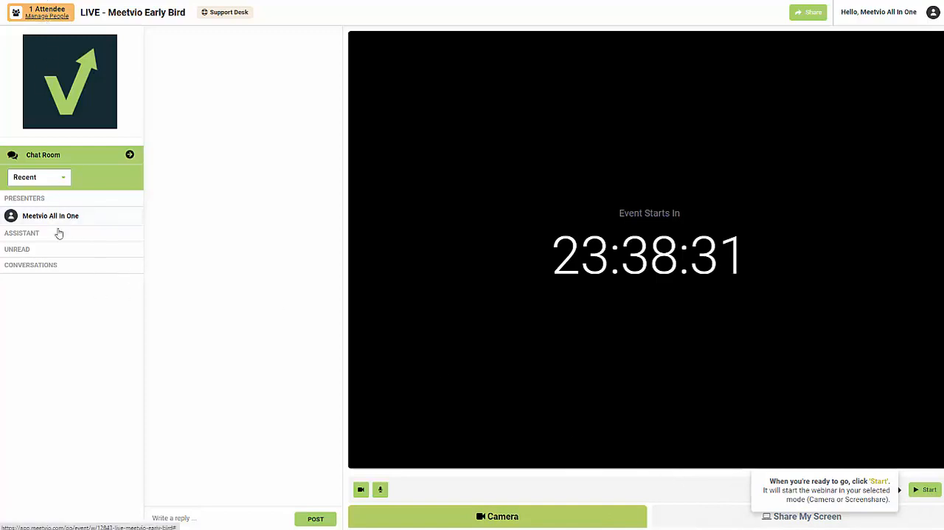
{"action": "left_click", "coordinate": [50, 16]}
{"action": "left_click", "coordinate": [273, 174]}
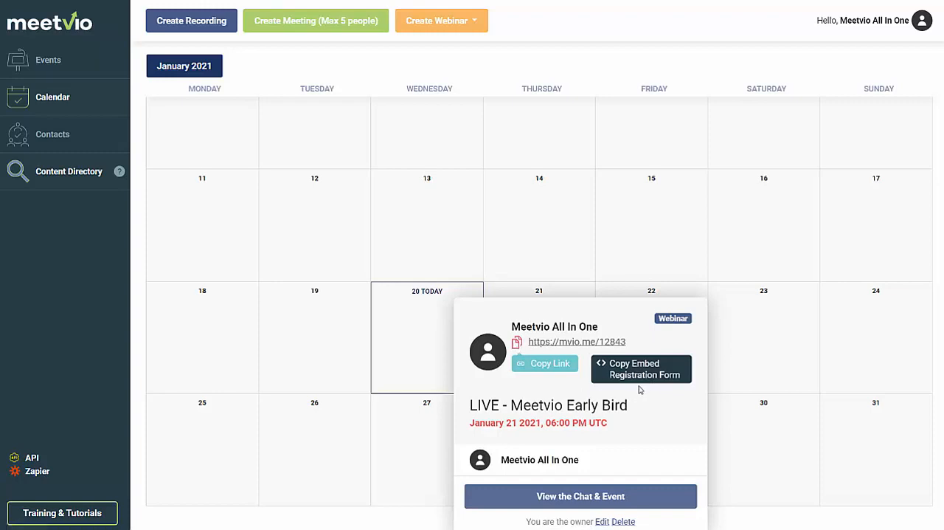
Start creating a recorded webinar and title it "Business In The Time of Pandemic".
{"action": "left_click", "coordinate": [472, 30]}
{"action": "left_click", "coordinate": [472, 65]}
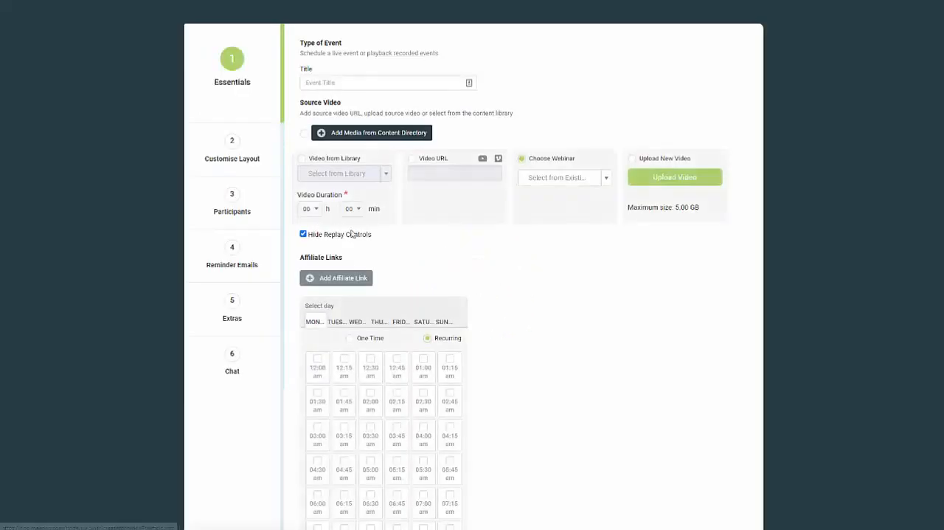
{"action": "middle_click", "coordinate": [474, 256]}
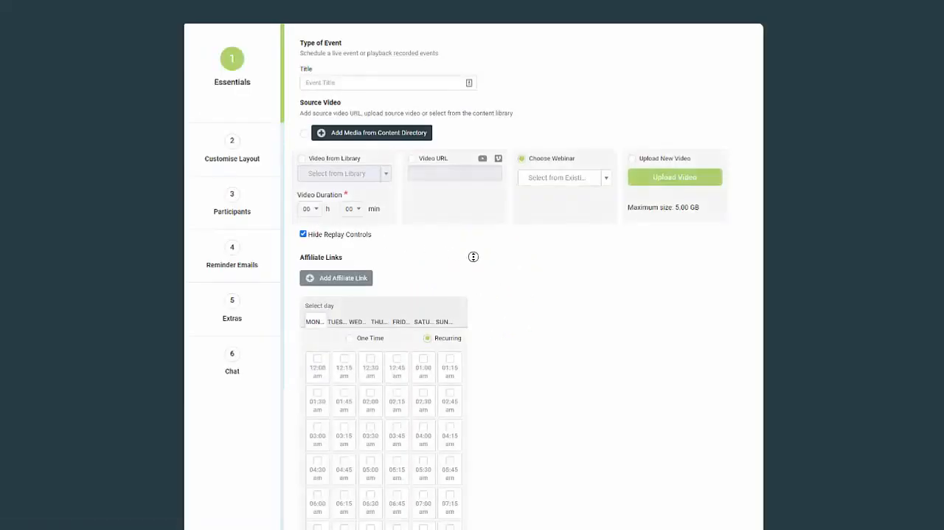
{"action": "key", "text": "ctrl+plus"}
{"action": "key", "text": "ctrl+plus"}
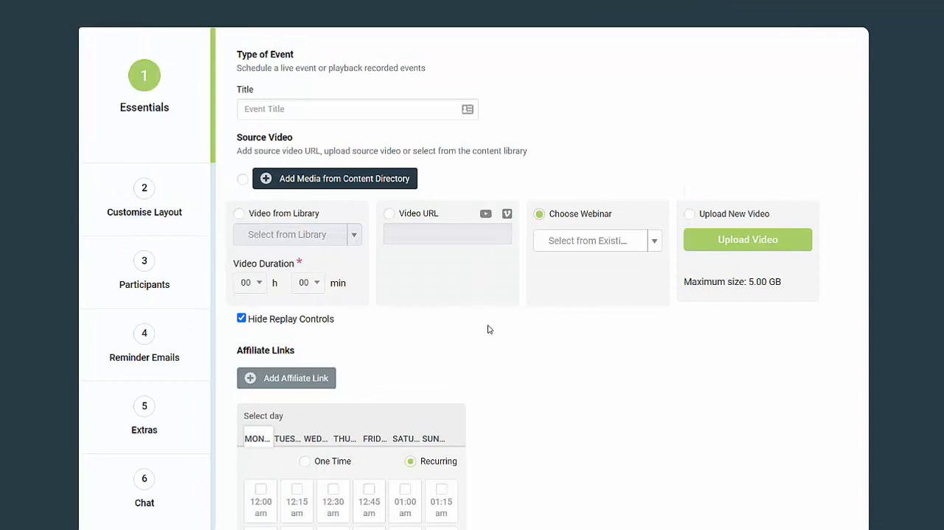
{"action": "left_click", "coordinate": [312, 112]}
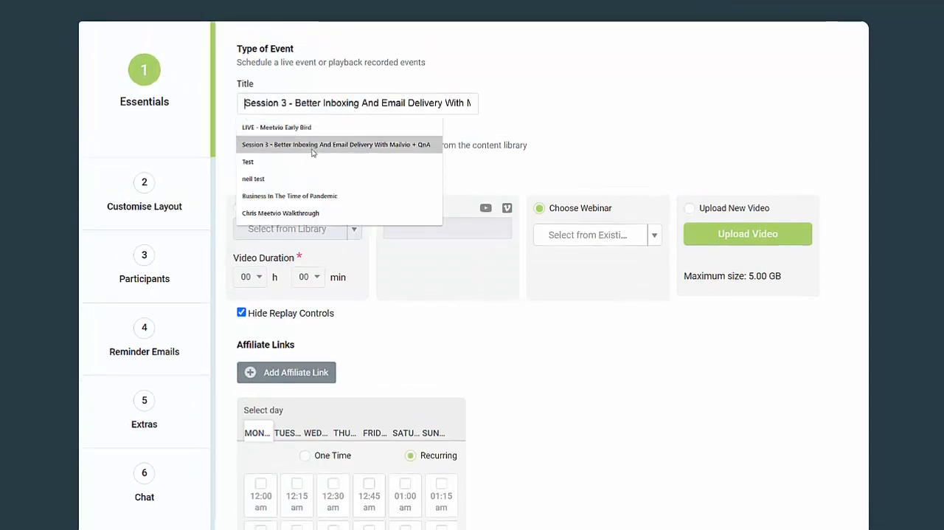
{"action": "left_click", "coordinate": [307, 197]}
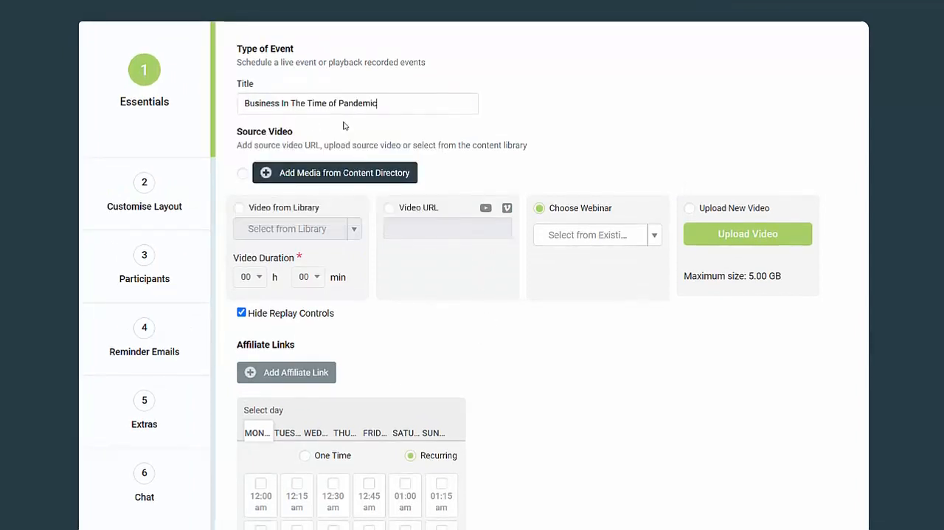
Browse your own uploaded videos and the existing webinars as possible source videos, without selecting one.
{"action": "left_click", "coordinate": [306, 175]}
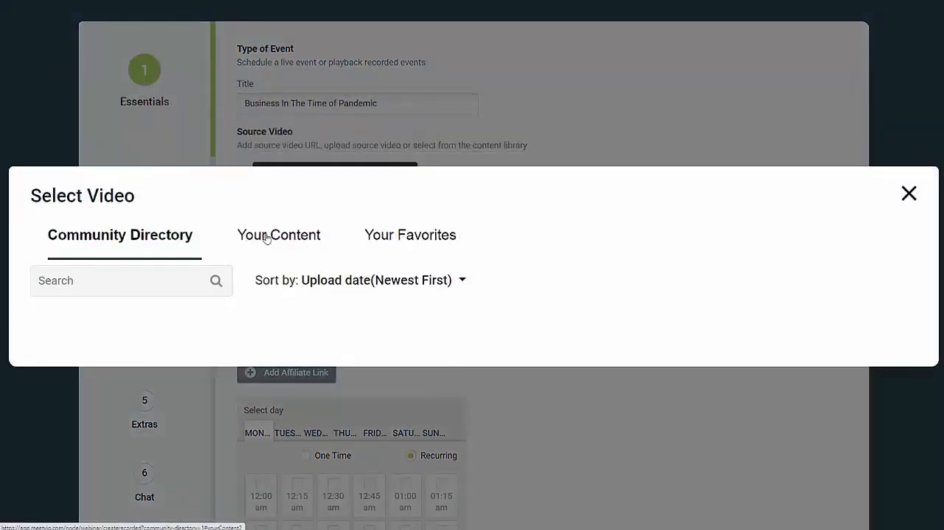
{"action": "left_click", "coordinate": [267, 236]}
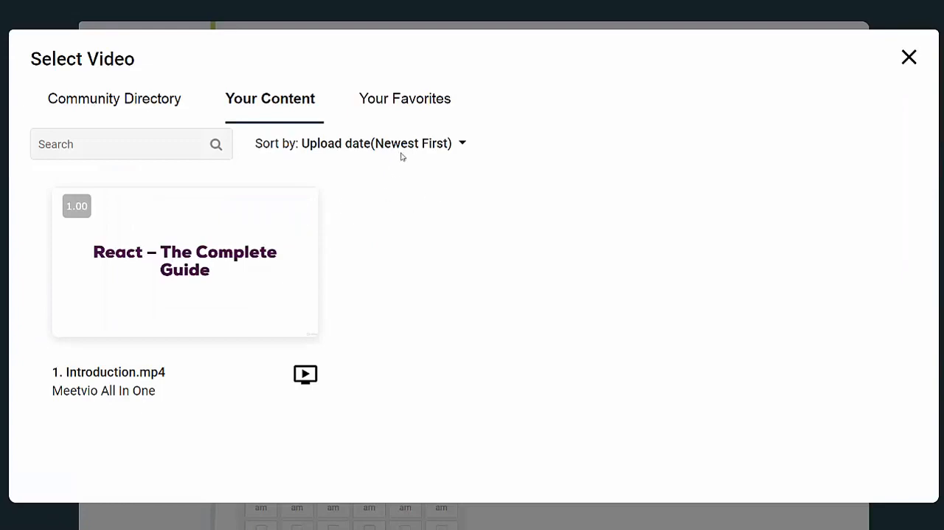
{"action": "left_click", "coordinate": [908, 57]}
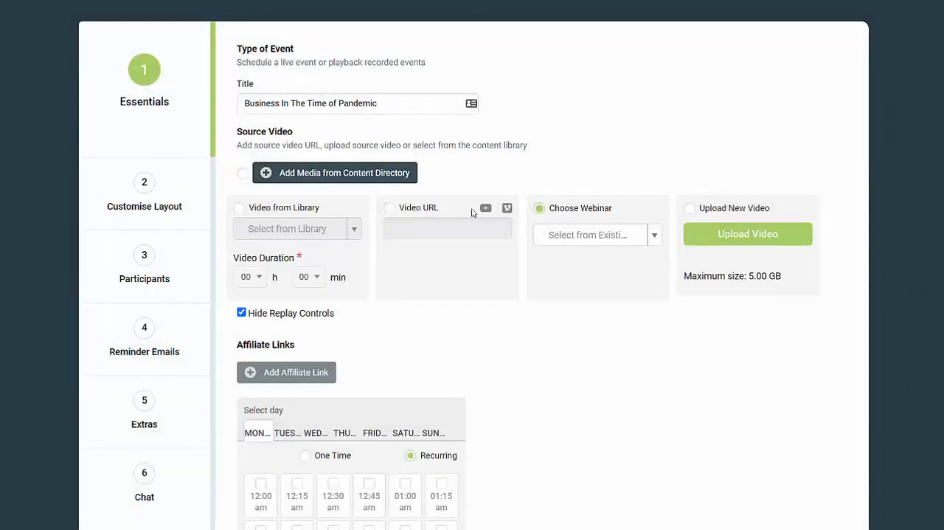
{"action": "left_click", "coordinate": [652, 236]}
{"action": "left_click", "coordinate": [598, 323]}
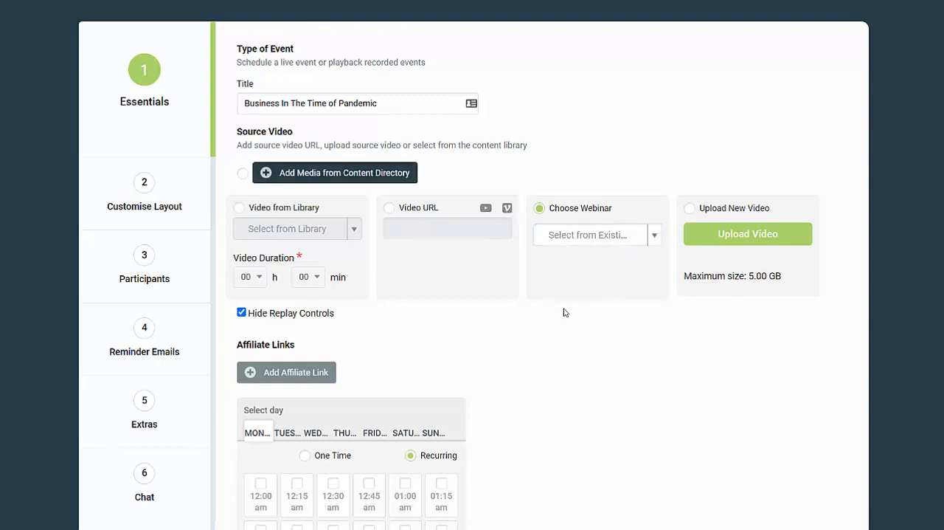
View the form for adding an affiliate URL to the recorded webinar and leave it without adding one.
{"action": "scroll", "coordinate": [563, 332], "scroll_direction": "down", "scroll_amount": 2}
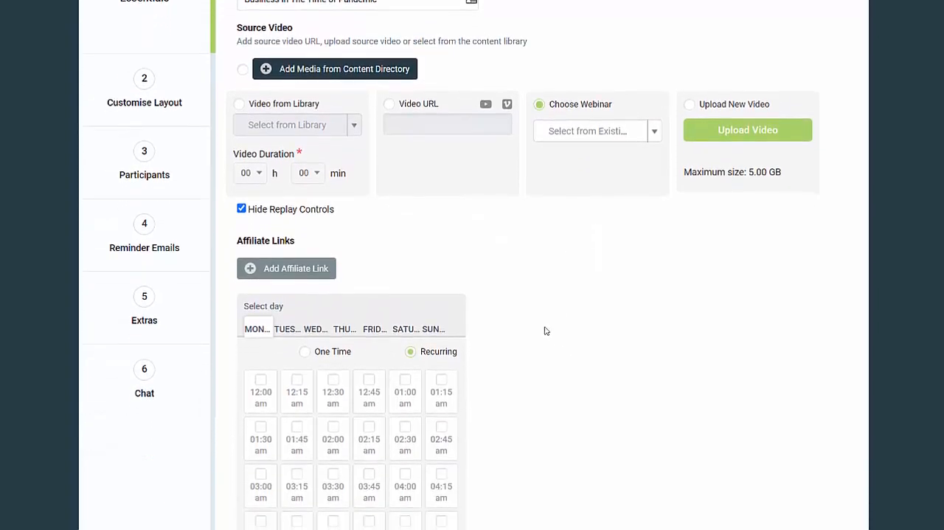
{"action": "scroll", "coordinate": [398, 271], "scroll_direction": "down", "scroll_amount": 1}
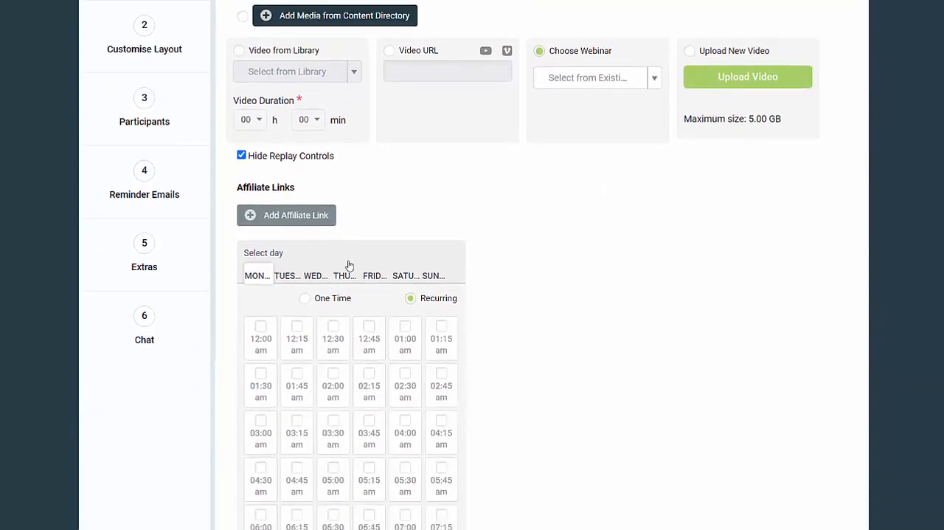
{"action": "left_click", "coordinate": [301, 216]}
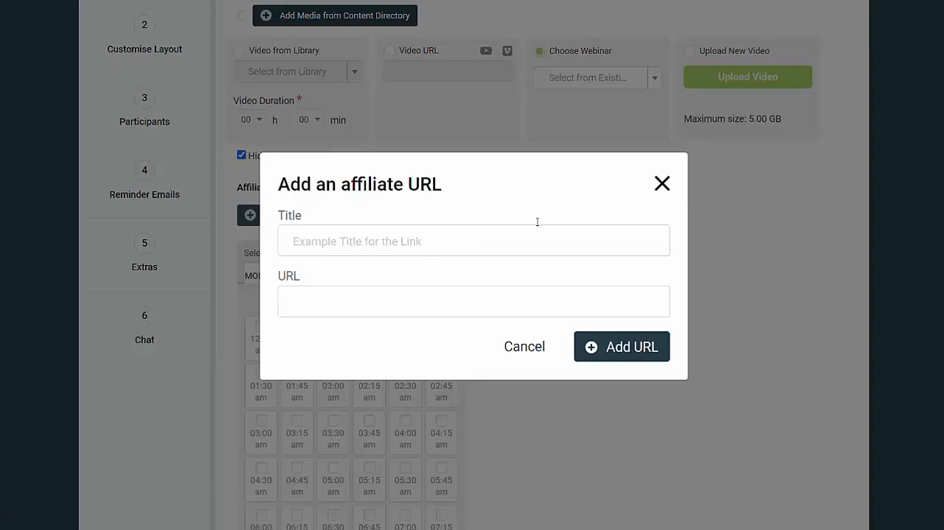
{"action": "left_click", "coordinate": [659, 189]}
Schedule the recorded webinar on Saturdays as recurring, with time slots at 01:00 am and 02:30 am.
{"action": "scroll", "coordinate": [481, 211], "scroll_direction": "down", "scroll_amount": 3}
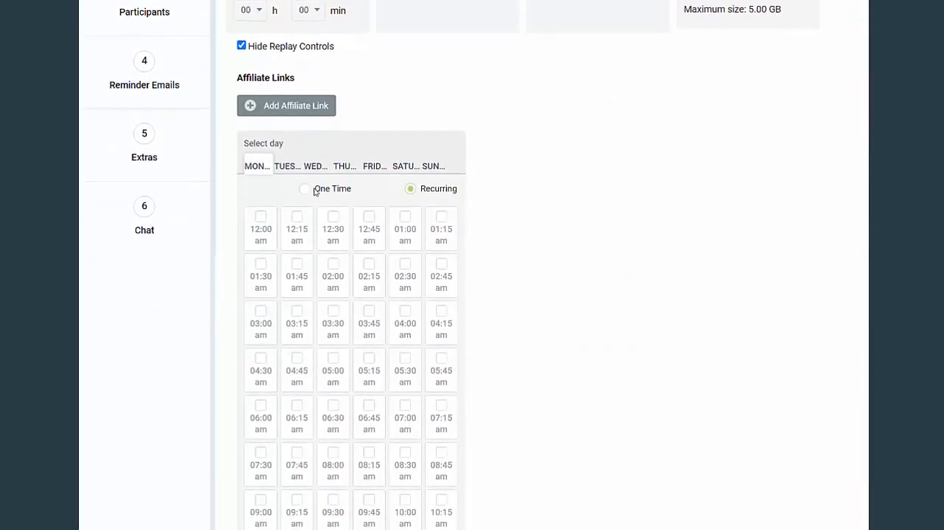
{"action": "left_click", "coordinate": [408, 172]}
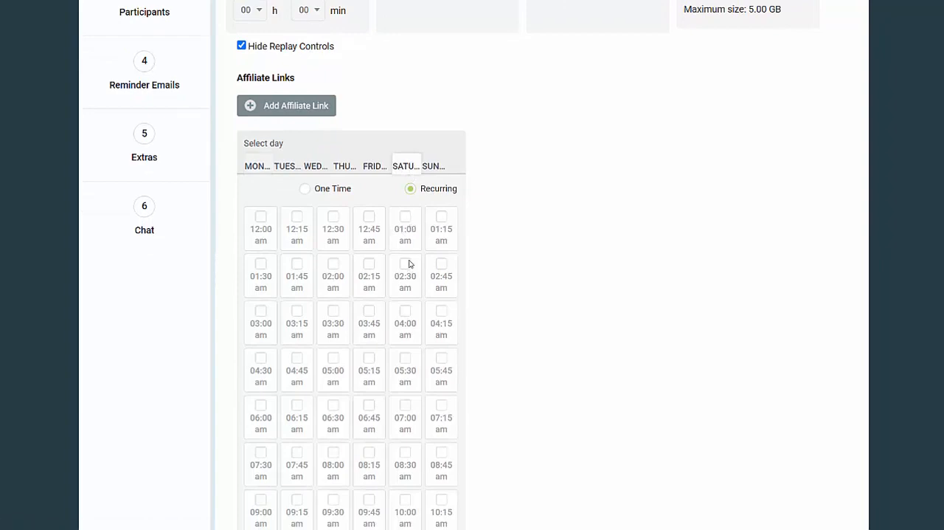
{"action": "left_click", "coordinate": [405, 216]}
{"action": "left_click", "coordinate": [411, 263]}
{"action": "scroll", "coordinate": [403, 249], "scroll_direction": "down", "scroll_amount": 4}
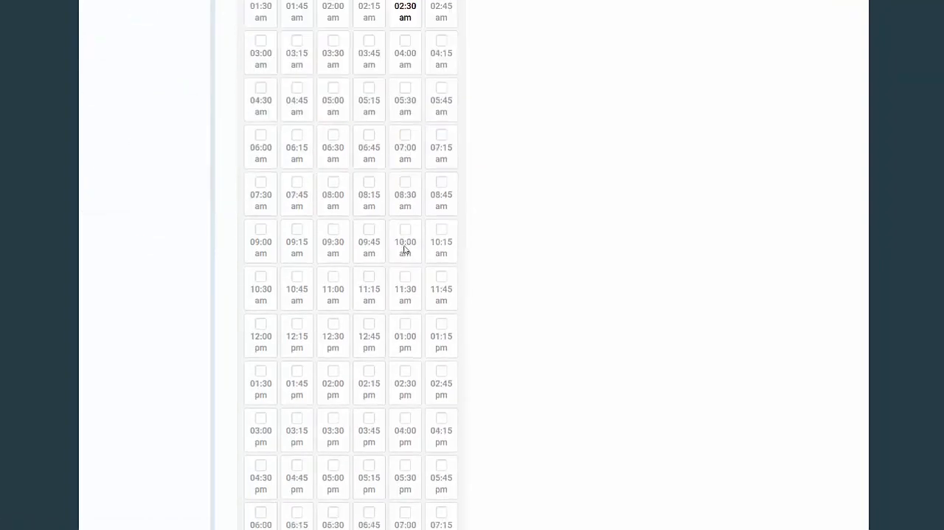
{"action": "scroll", "coordinate": [406, 250], "scroll_direction": "up", "scroll_amount": 4}
Enable Simulated Chat for the recorded webinar and create the event.
{"action": "scroll", "coordinate": [442, 277], "scroll_direction": "down", "scroll_amount": 11}
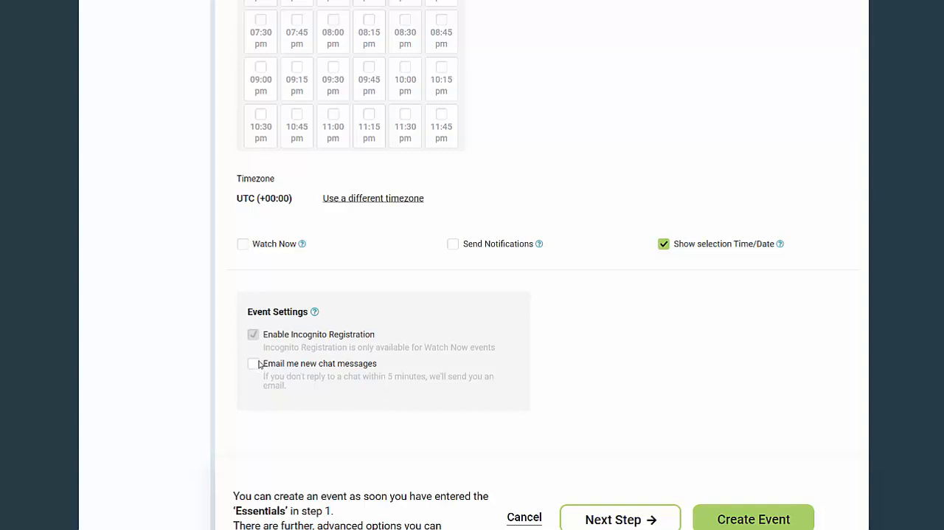
{"action": "scroll", "coordinate": [350, 388], "scroll_direction": "down", "scroll_amount": 2}
{"action": "scroll", "coordinate": [352, 389], "scroll_direction": "up", "scroll_amount": 15}
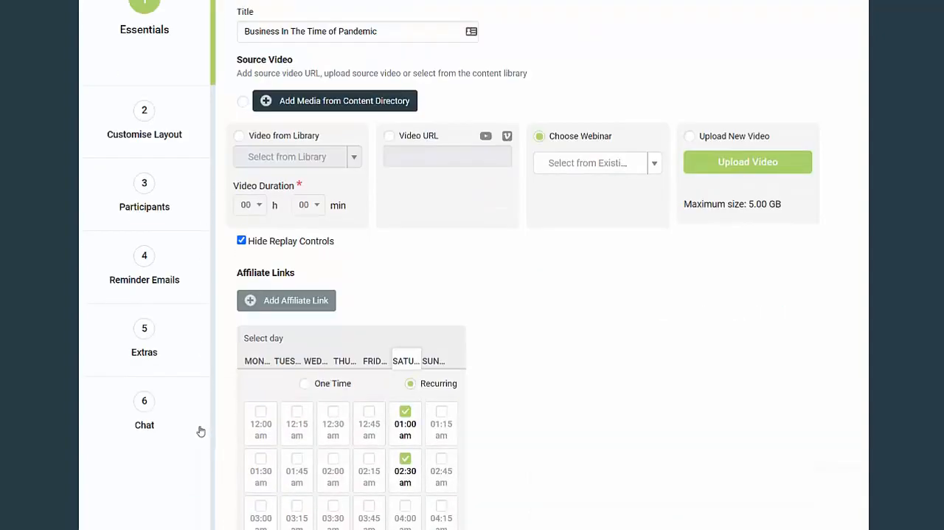
{"action": "left_click", "coordinate": [158, 410]}
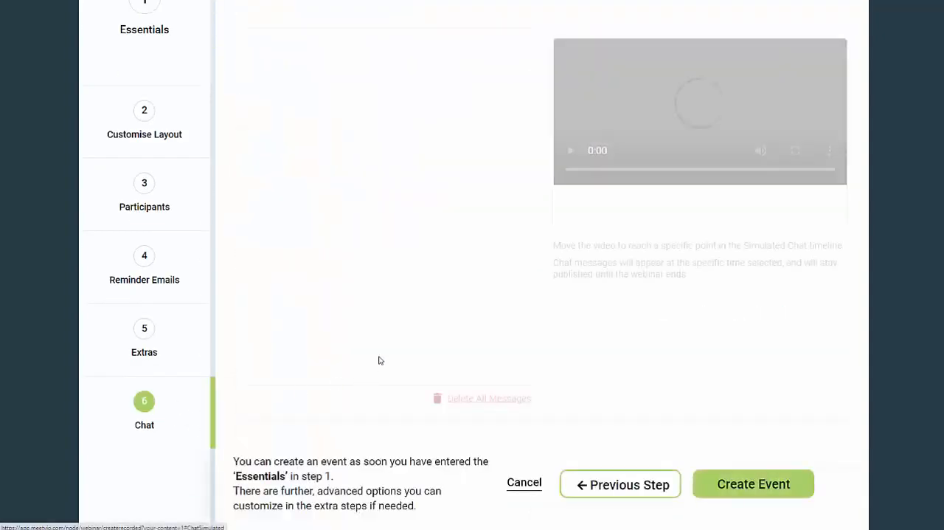
{"action": "scroll", "coordinate": [380, 304], "scroll_direction": "up", "scroll_amount": 2}
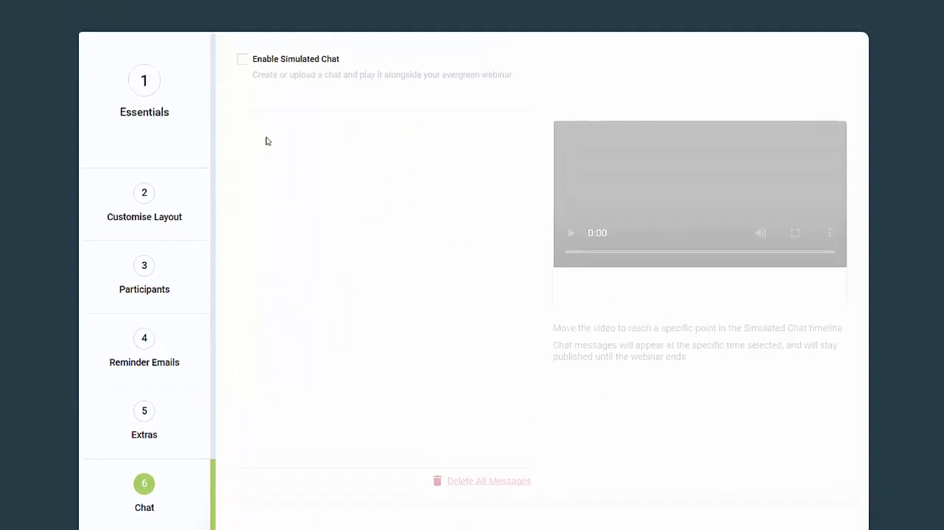
{"action": "left_click", "coordinate": [244, 62]}
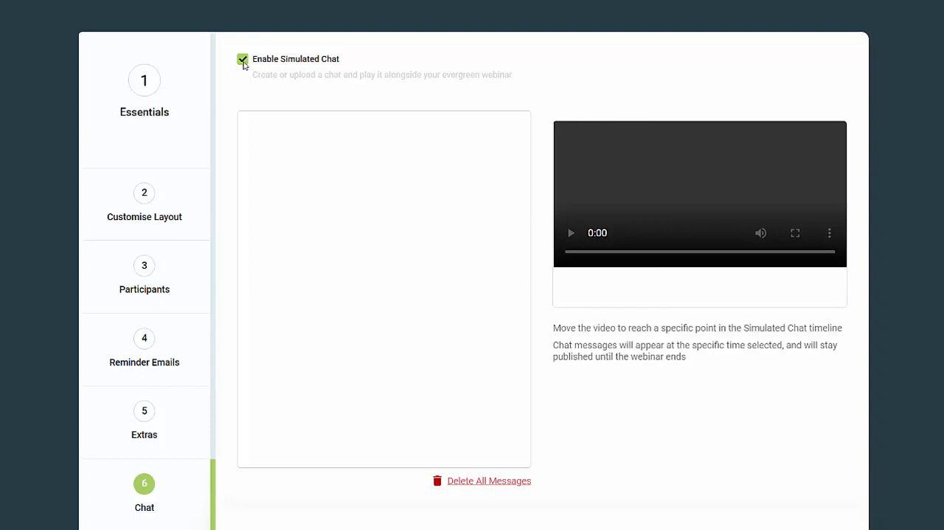
{"action": "scroll", "coordinate": [402, 303], "scroll_direction": "down", "scroll_amount": 2}
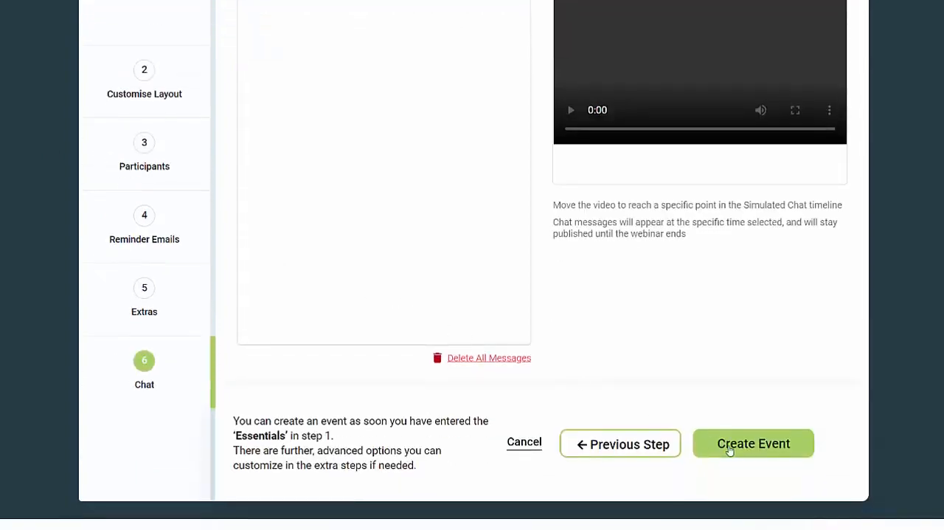
{"action": "left_click", "coordinate": [752, 444]}
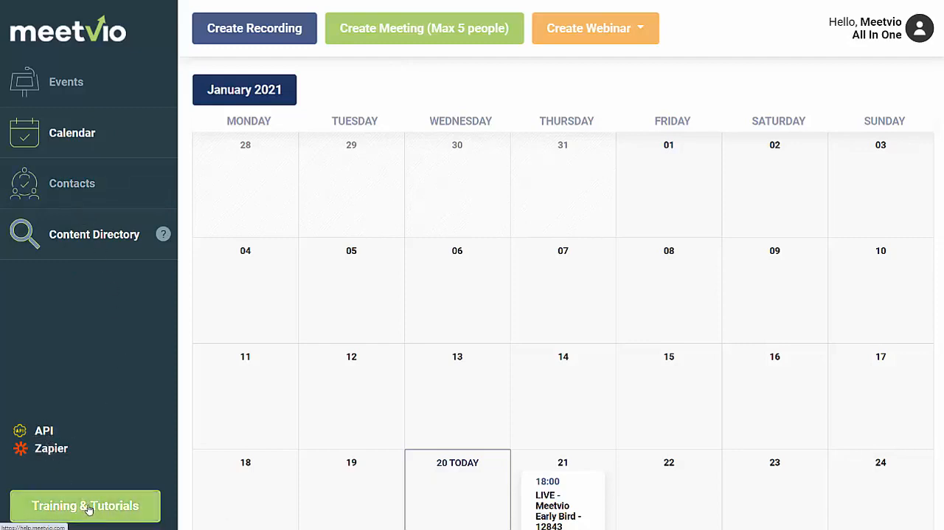
View the training and tutorials in the Meetvio Support Center and return to the calendar.
{"action": "left_click", "coordinate": [158, 0]}
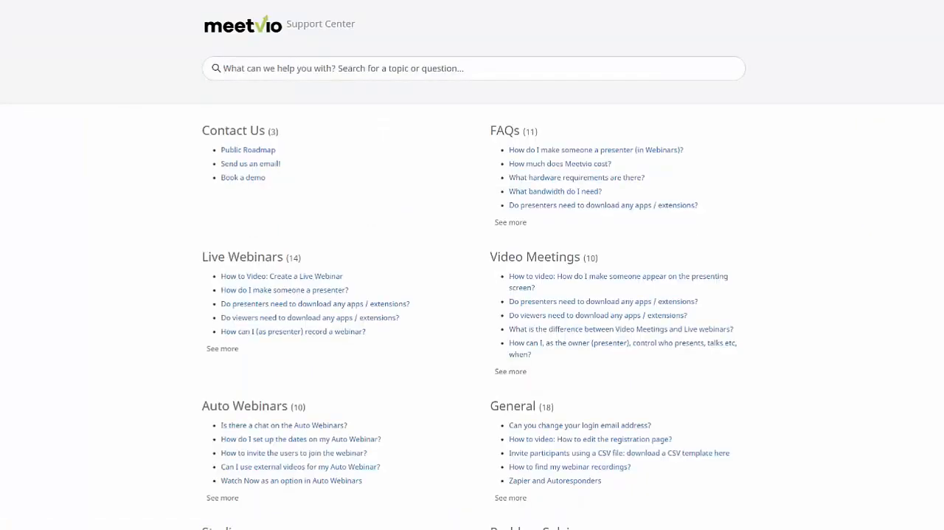
{"action": "left_click", "coordinate": [72, 0]}
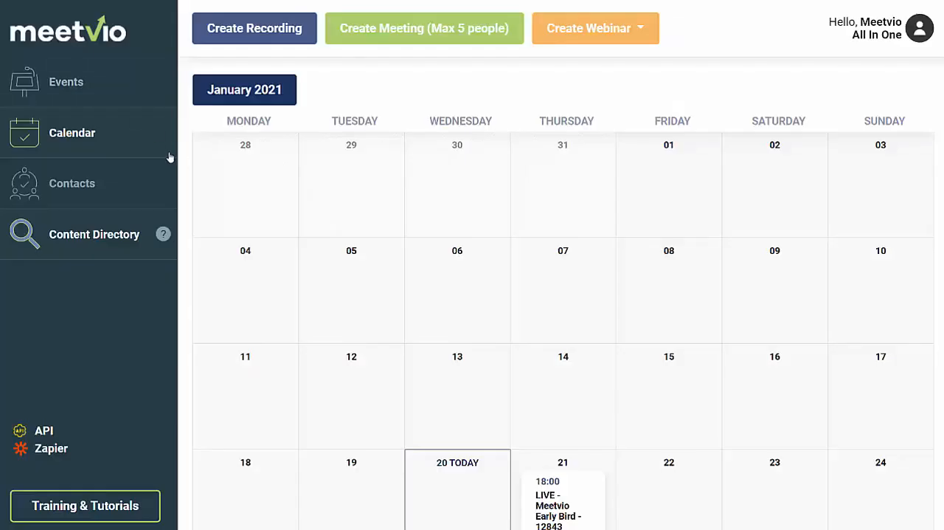